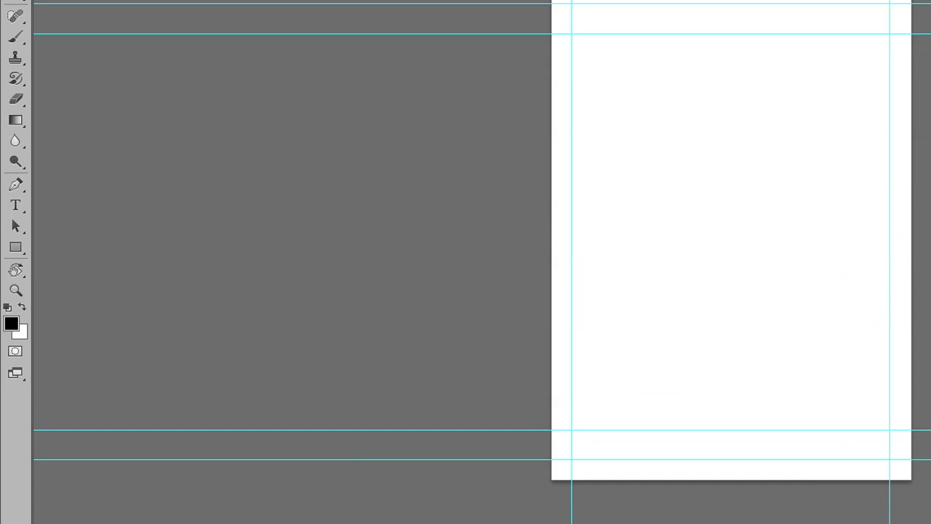
Step: Look through the paper texture photos on Pixabay for a plain brown kraft paper suitable as the poster background
left_click_drag(927, 320, 600, 288)
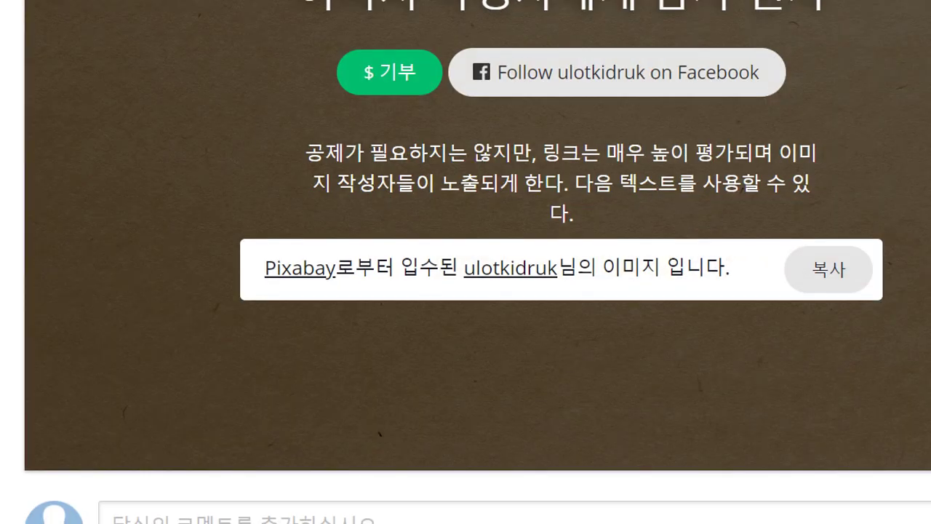
scroll(626, 218, "down", 15)
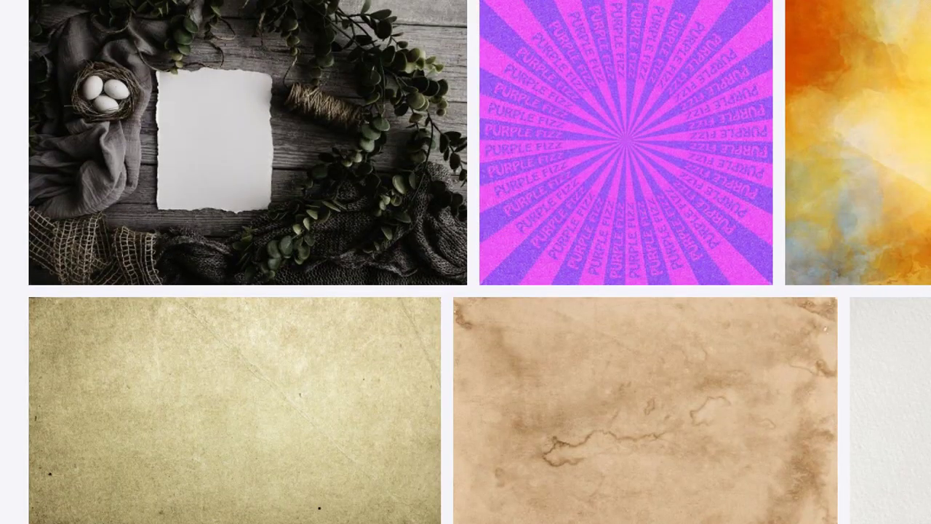
scroll(779, 322, "down", 10)
scroll(799, 316, "down", 6)
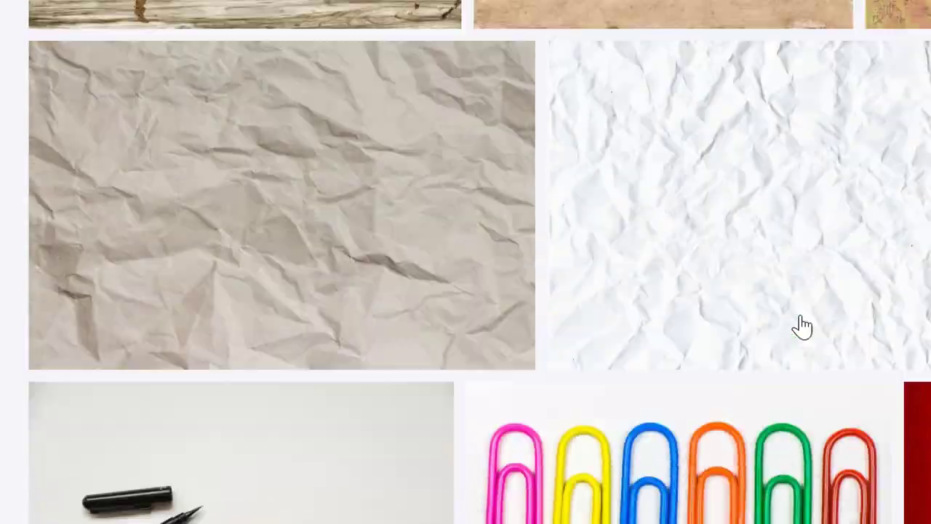
scroll(796, 316, "up", 5)
scroll(775, 271, "down", 10)
scroll(465, 262, "down", 1)
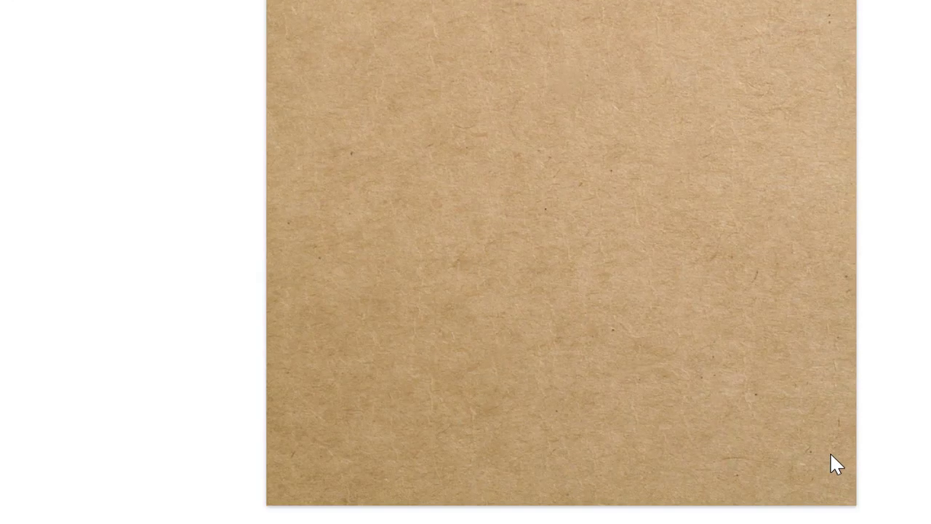
scroll(653, 493, "up", 5)
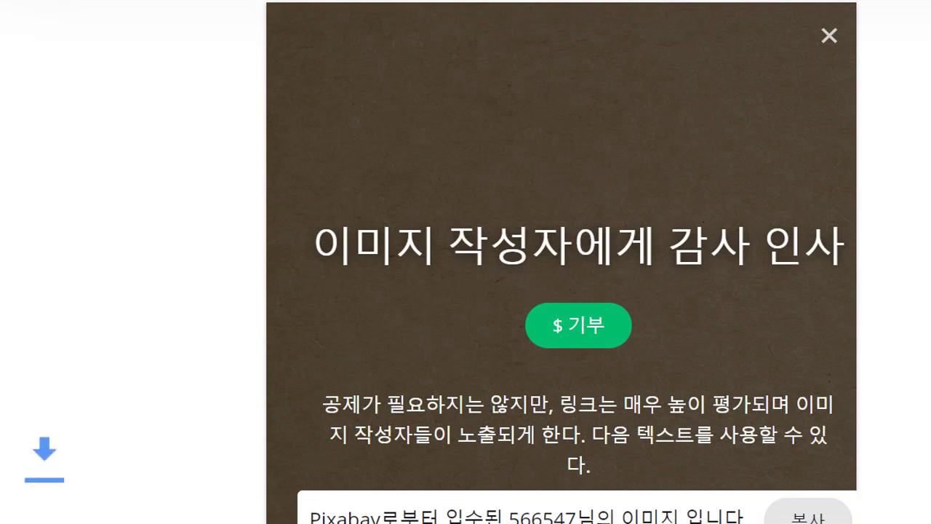
scroll(616, 146, "down", 2)
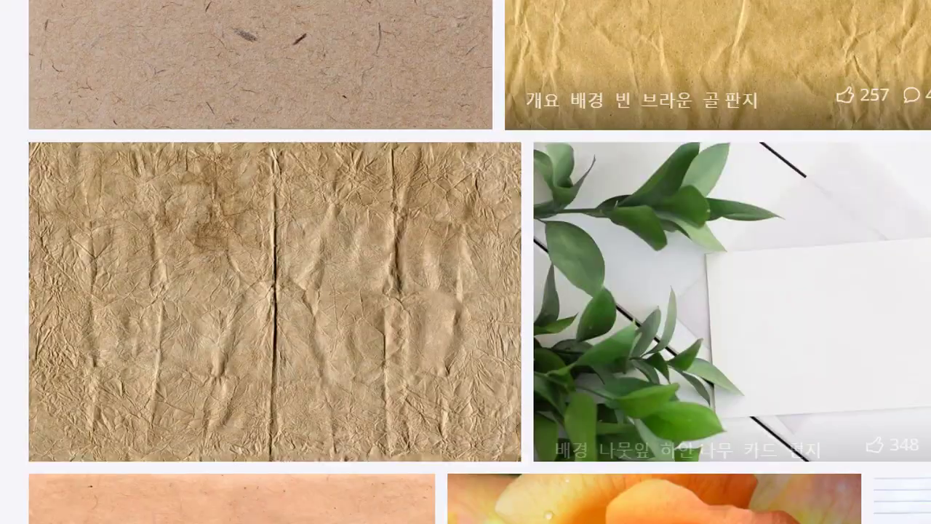
Step: Examine the remaining Paper Texture results down to the end of the page for further background candidates
scroll(551, 376, "down", 3)
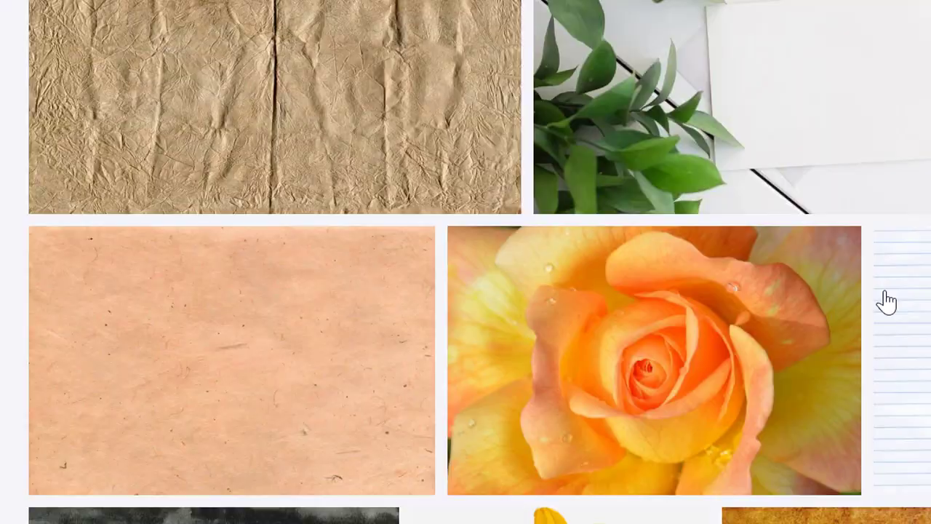
scroll(848, 303, "down", 5)
scroll(849, 303, "down", 10)
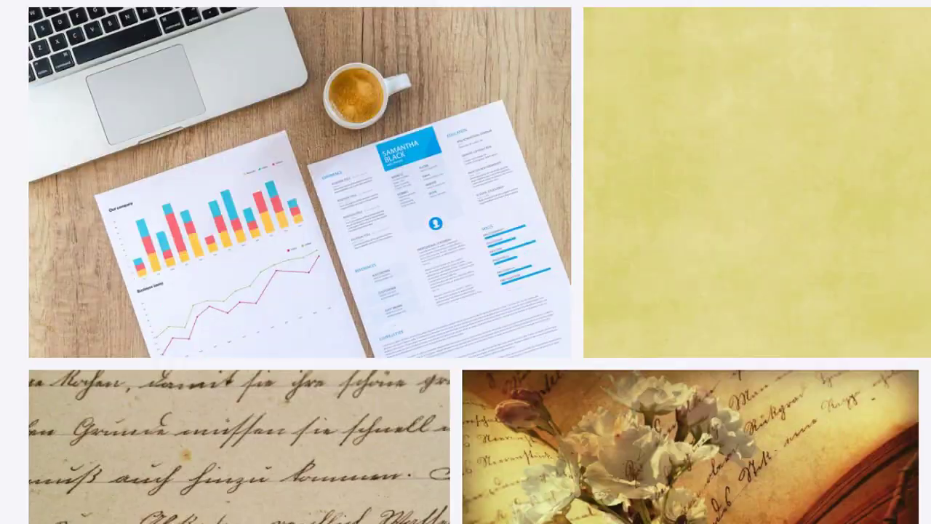
scroll(910, 218, "down", 3)
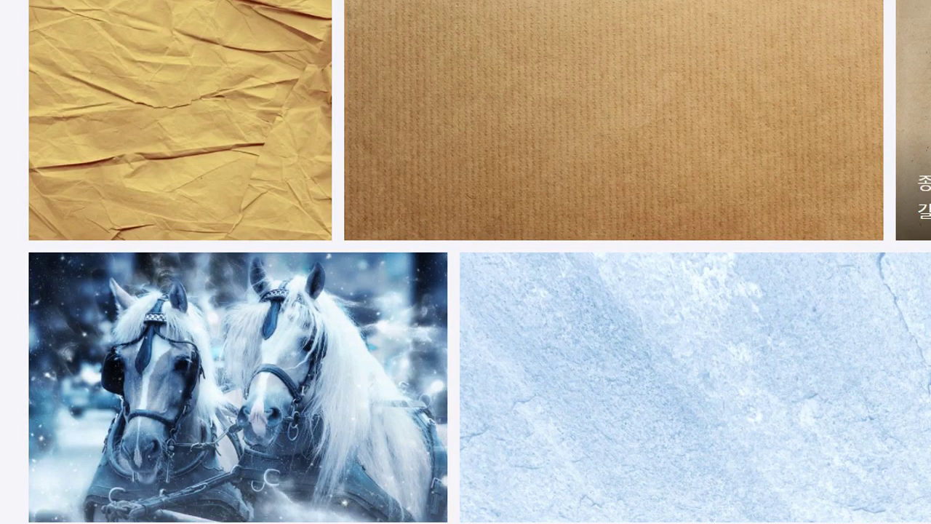
scroll(924, 321, "down", 8)
scroll(837, 342, "up", 10)
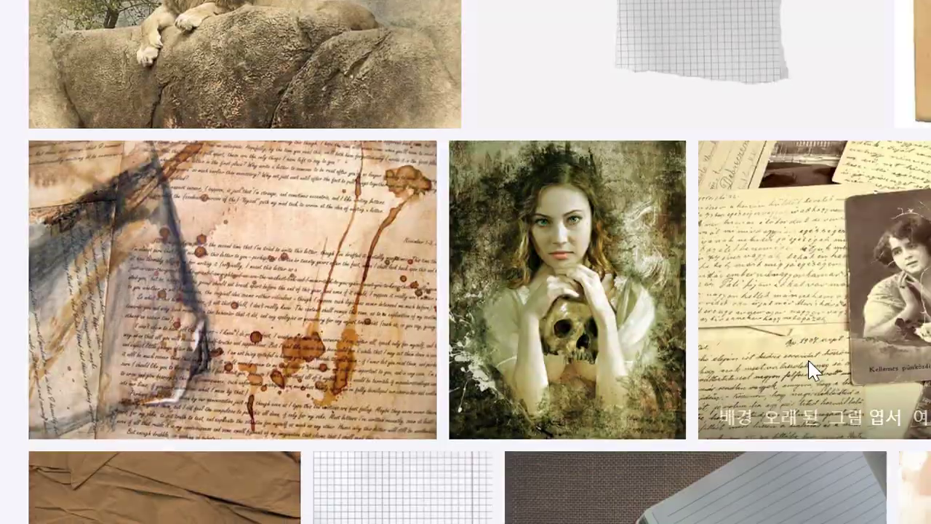
scroll(744, 381, "down", 6)
scroll(713, 418, "up", 1)
scroll(624, 415, "down", 3)
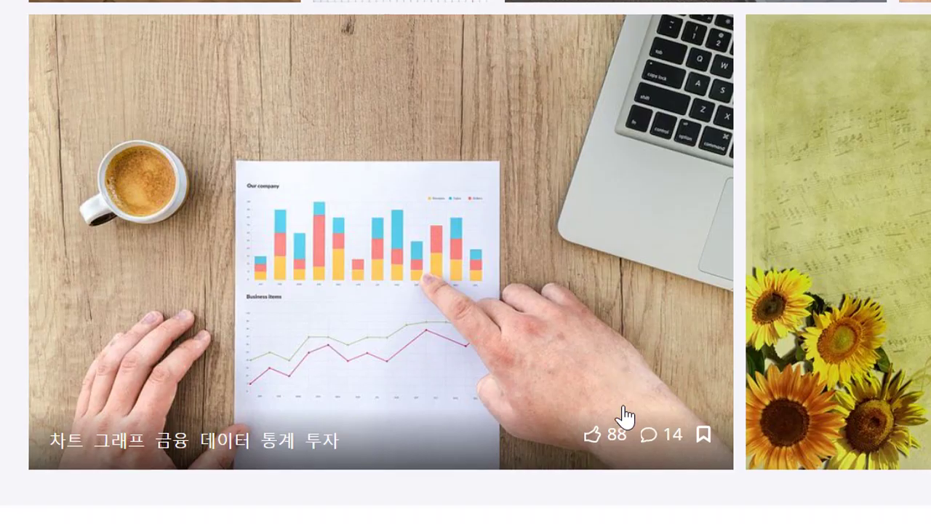
scroll(640, 407, "down", 2)
scroll(655, 397, "down", 1)
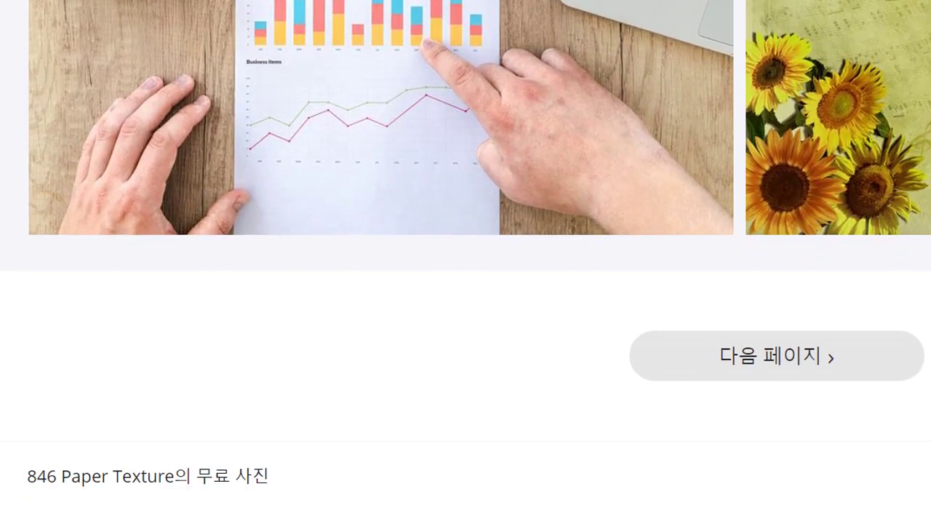
Step: Switch to File Explorer and examine the downloaded paper images in the Downloads folder
left_click(174, 502)
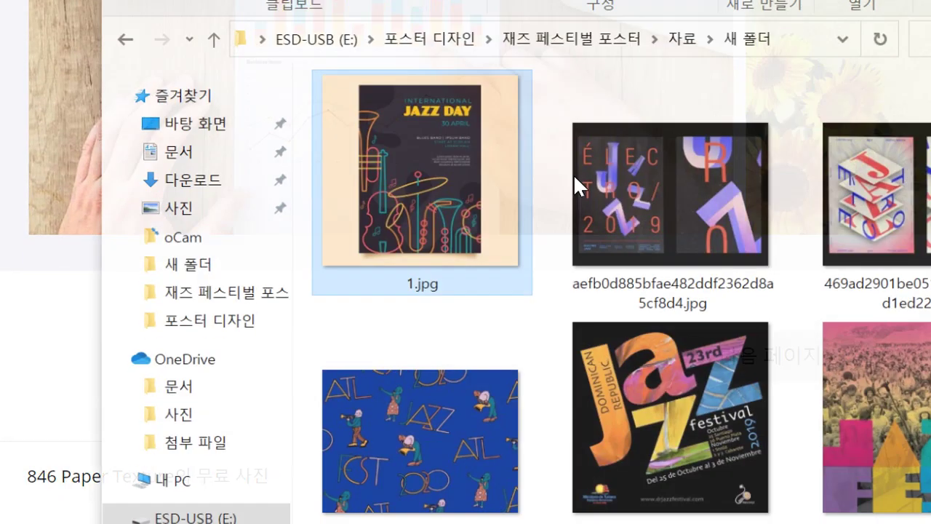
left_click(204, 164)
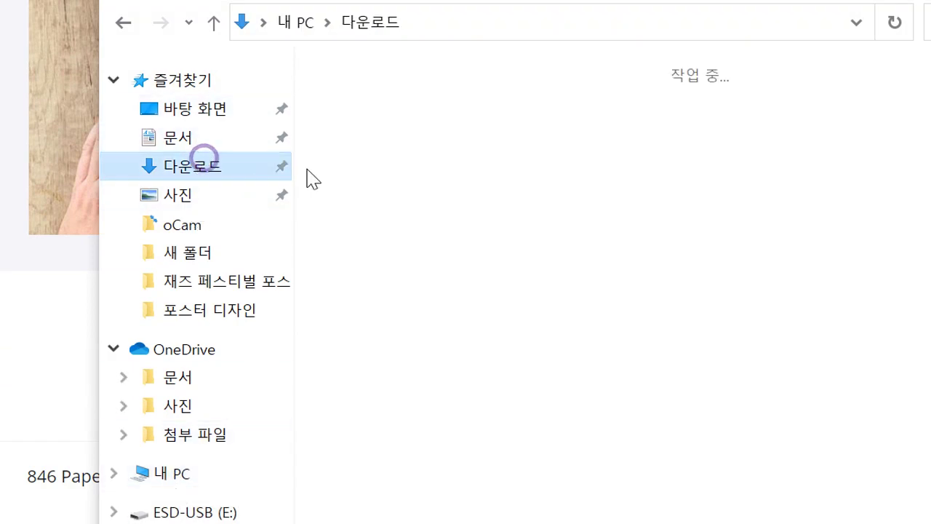
left_click(543, 152)
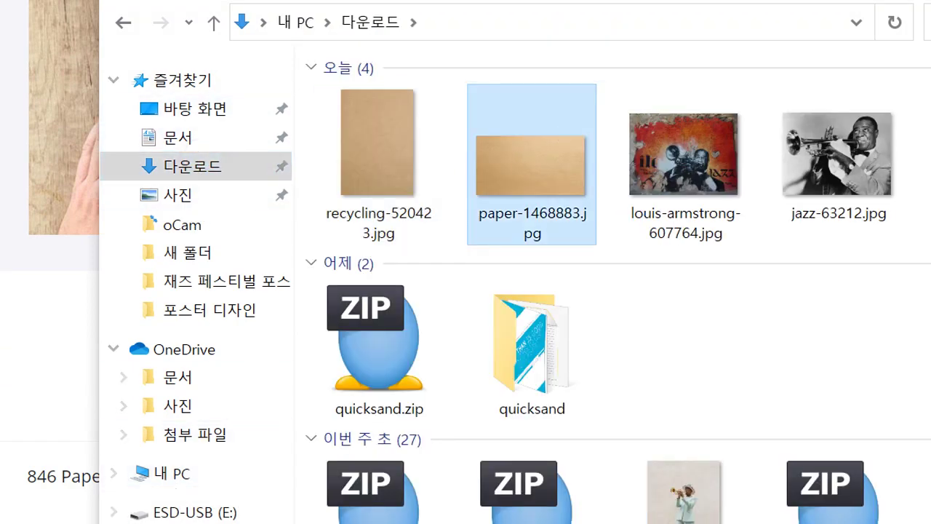
scroll(454, 234, "down", 3)
scroll(455, 235, "up", 4)
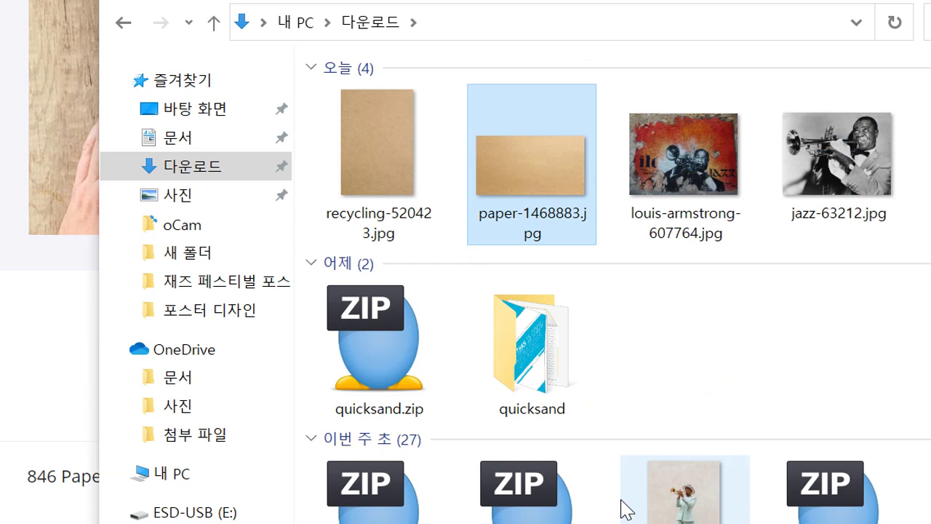
Step: Try a downloaded kraft paper image as the poster's background in Photoshop, and undo it
double_click(412, 215)
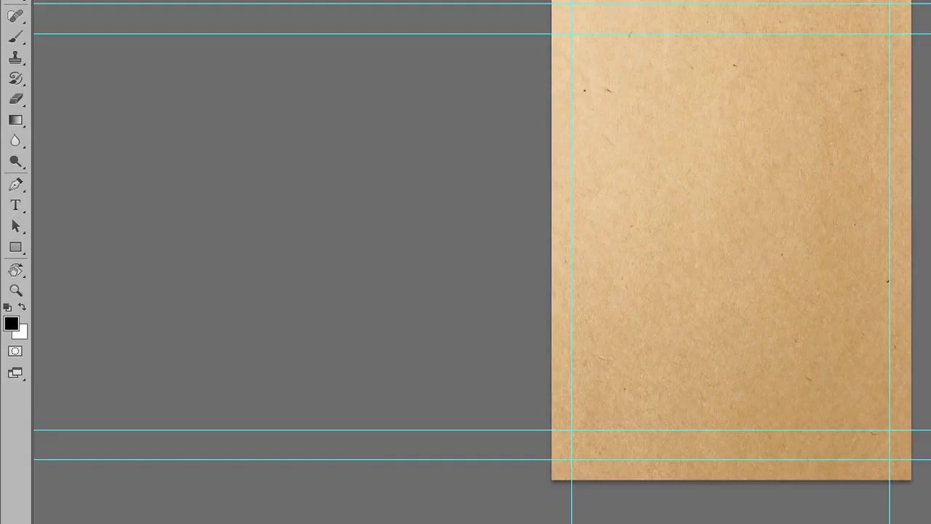
left_click_drag(778, 131, 812, 269)
key("ctrl+z")
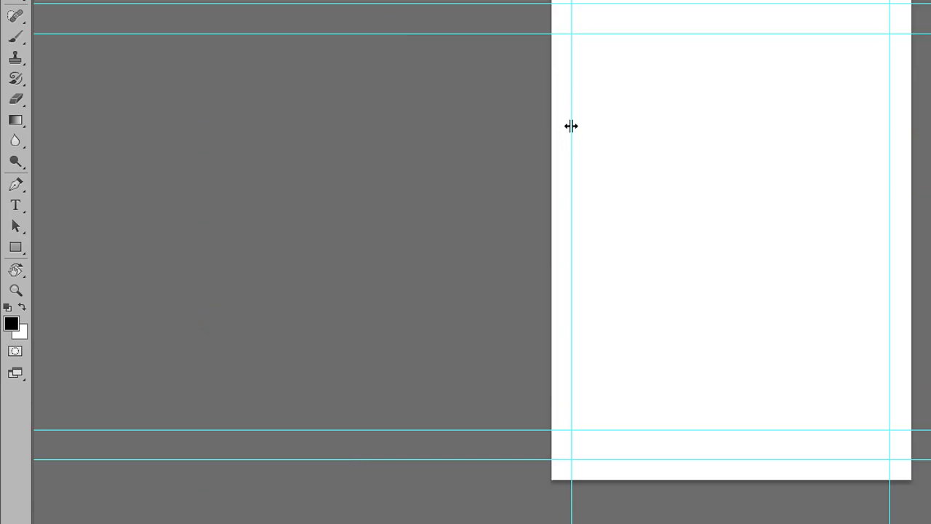
Step: Open recycling-520423.jpg, copy the entire image and paste it into the blank poster document
key("ctrl+o")
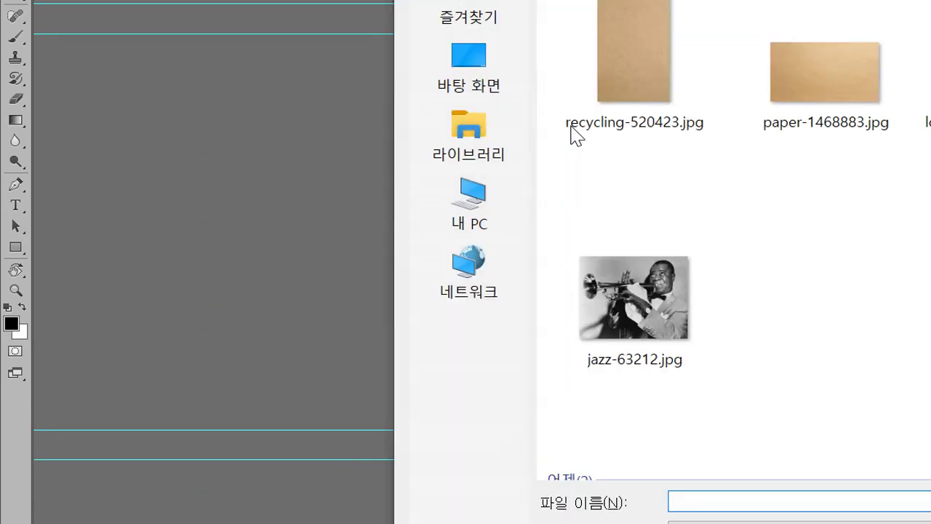
double_click(619, 98)
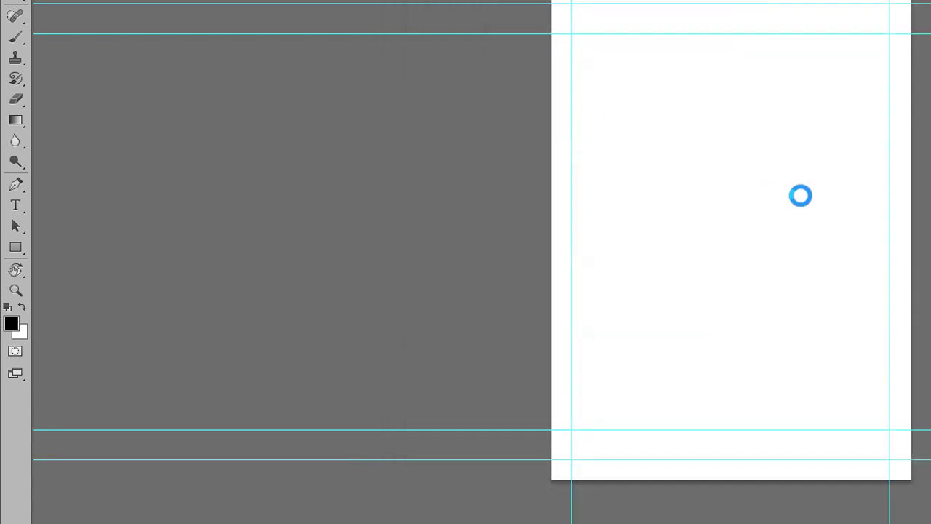
key("ctrl+a")
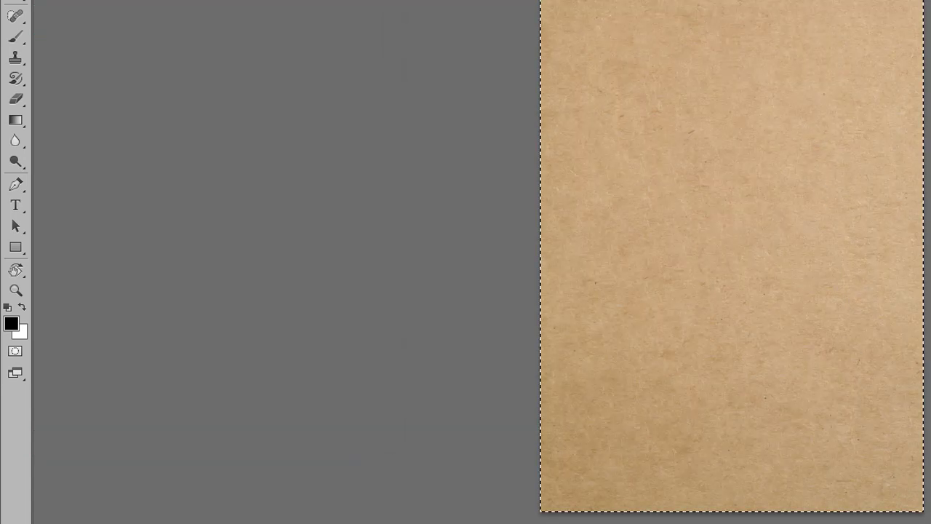
key("ctrl+Tab")
key("ctrl+Tab")
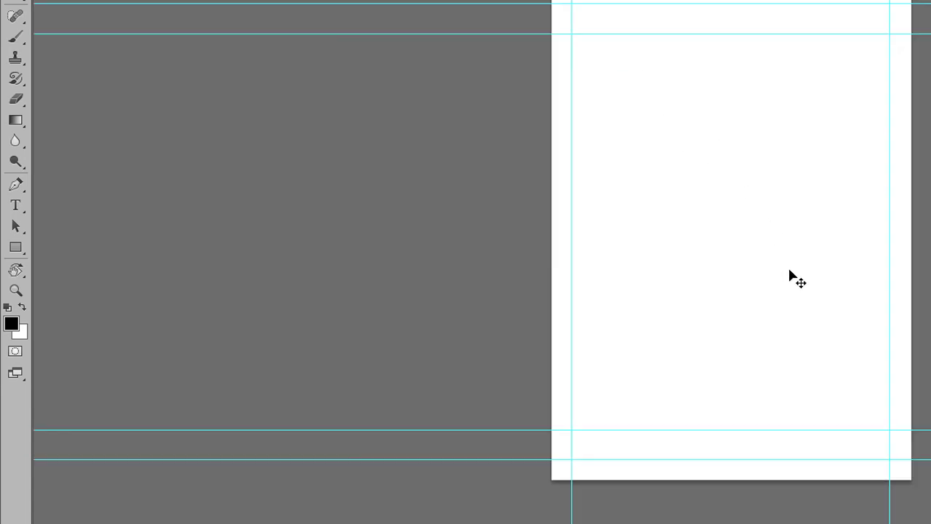
key("ctrl+v")
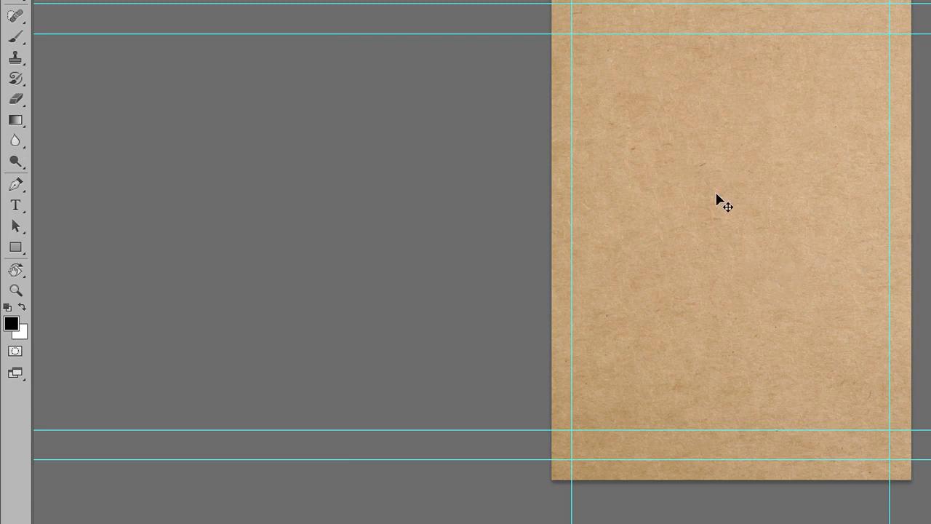
Step: Scale the pasted kraft paper texture so it fits the poster canvas
key("ctrl+t")
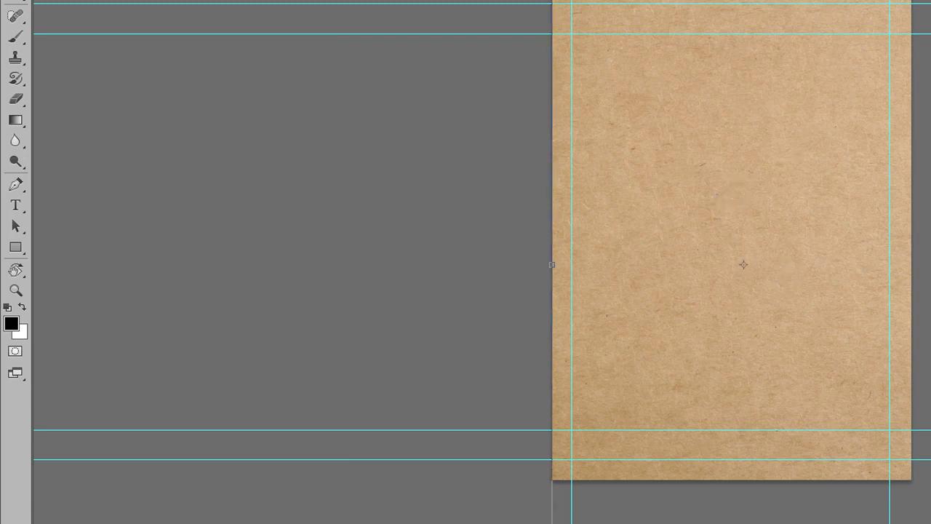
left_click_drag(811, 511, 795, 475)
key("Return")
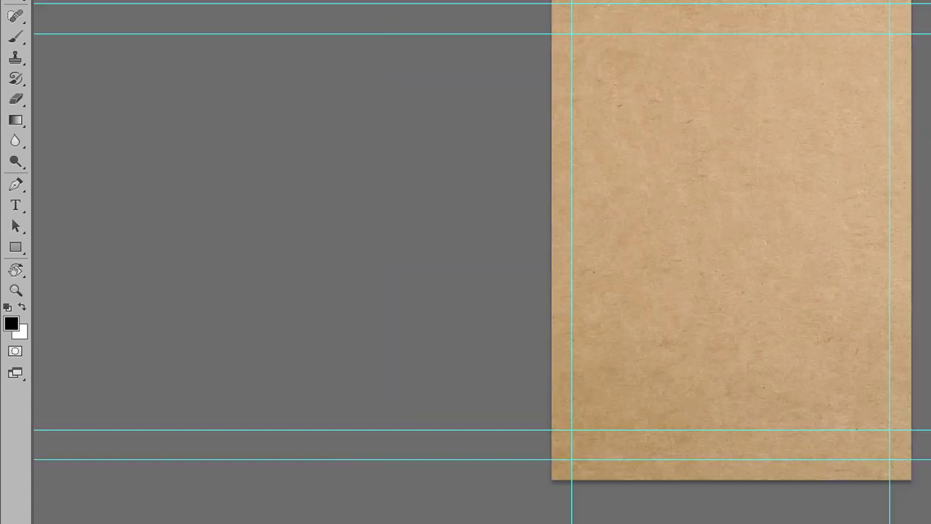
Step: Paste the jazz trumpeter mural photo, align it to the lowest guide, and scale it to span the two side margin guides
key("ctrl+v")
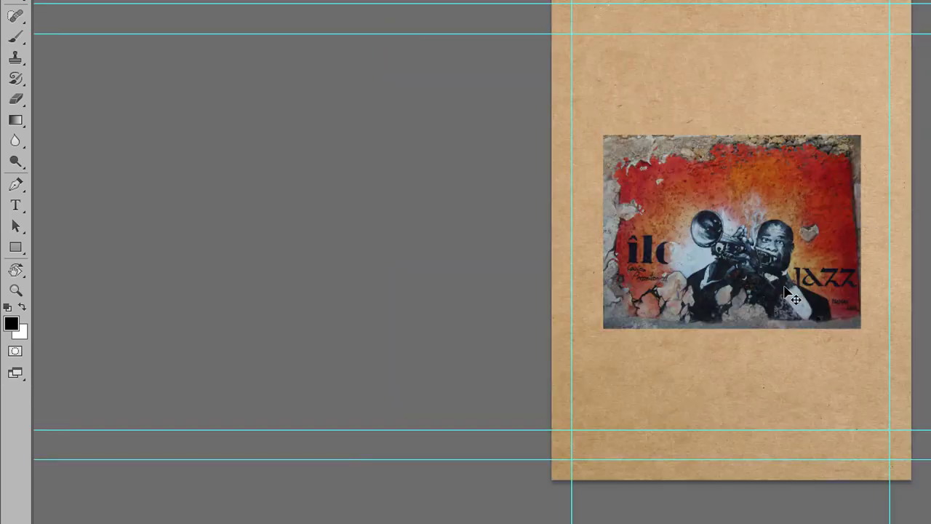
left_click_drag(754, 284, 751, 316)
key("ctrl+t")
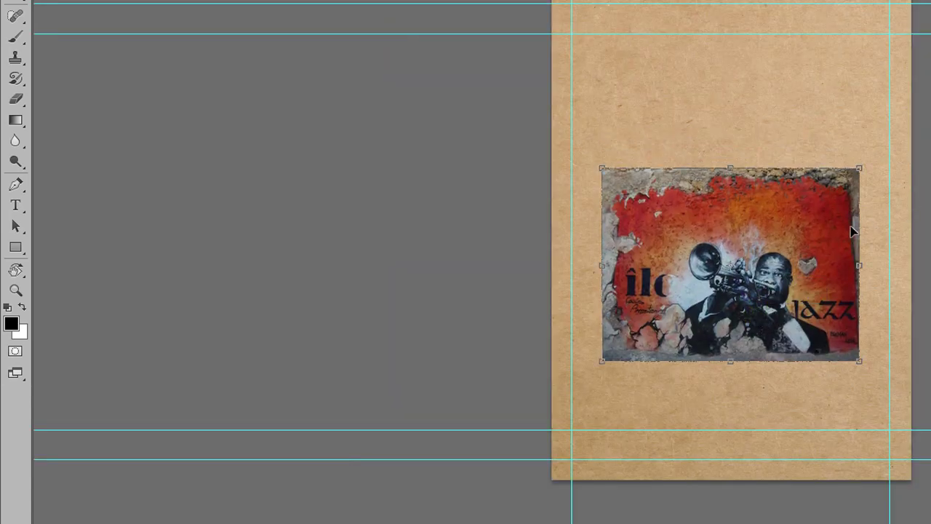
left_click_drag(850, 227, 864, 185)
left_click_drag(805, 297, 768, 409)
left_click_drag(787, 362, 786, 362)
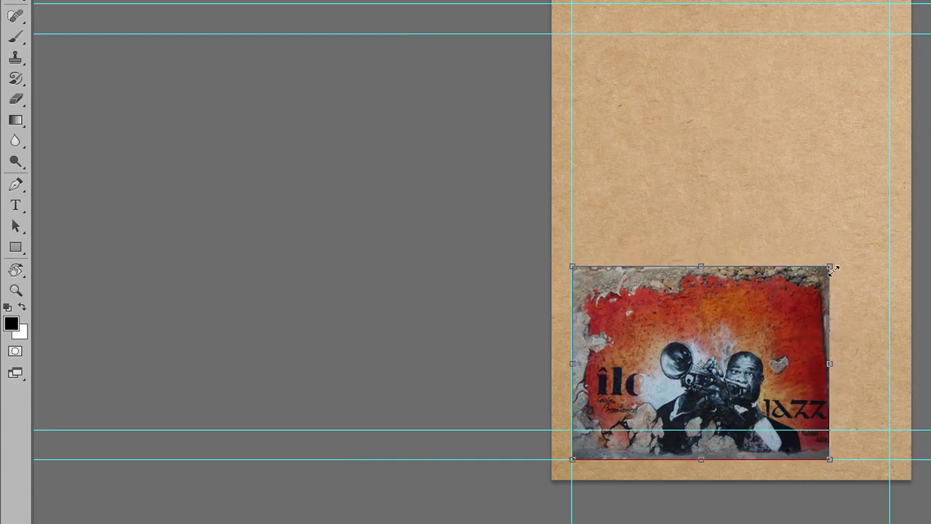
left_click_drag(829, 267, 891, 236)
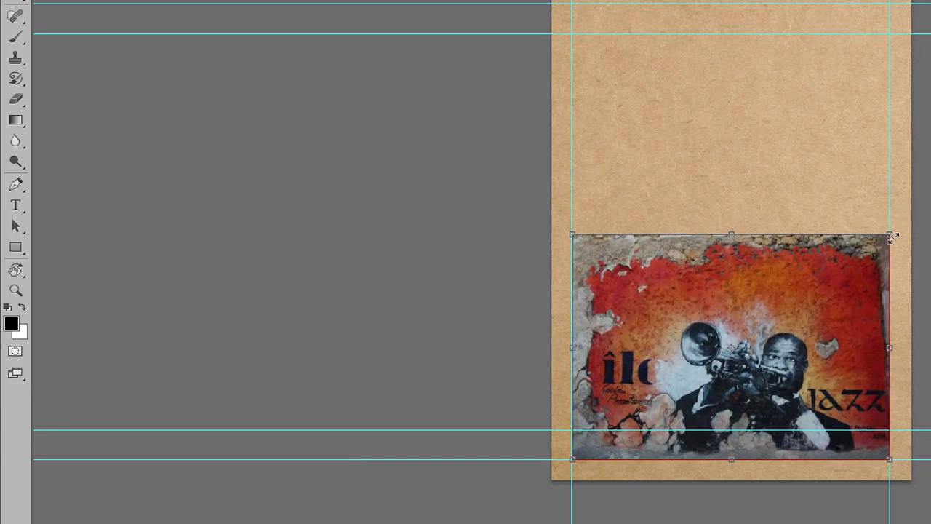
key("Return")
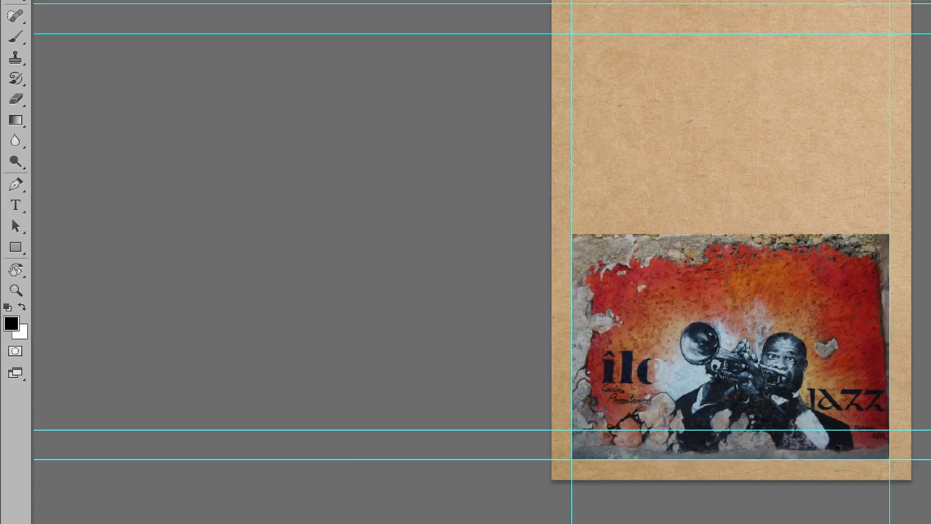
Step: Cycle the mural layer's blend modes, starting from Overlay, to find one that merges it with the kraft paper texture
key("shift+alt+o")
key("shift+plus")
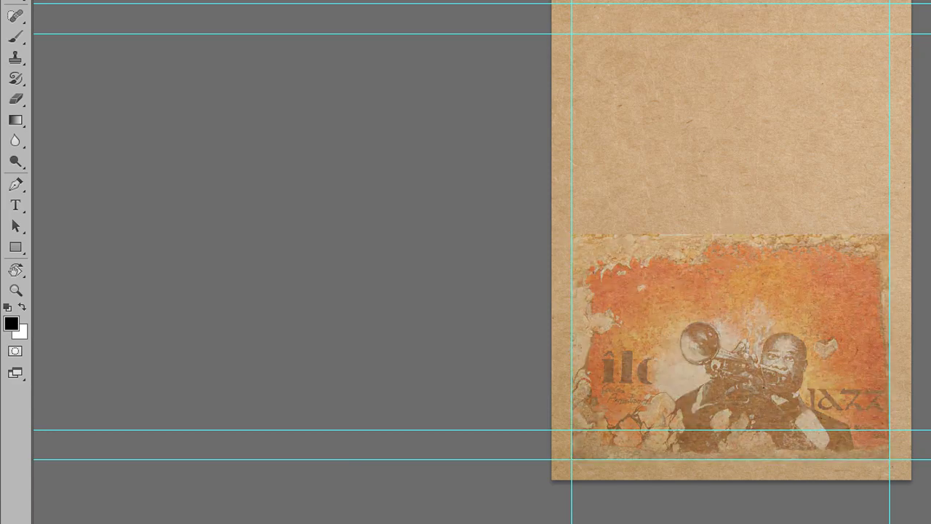
key("shift+plus")
key("shift+plus")
key("shift+plus")
key("shift+plus")
key("shift+plus")
key("shift+plus")
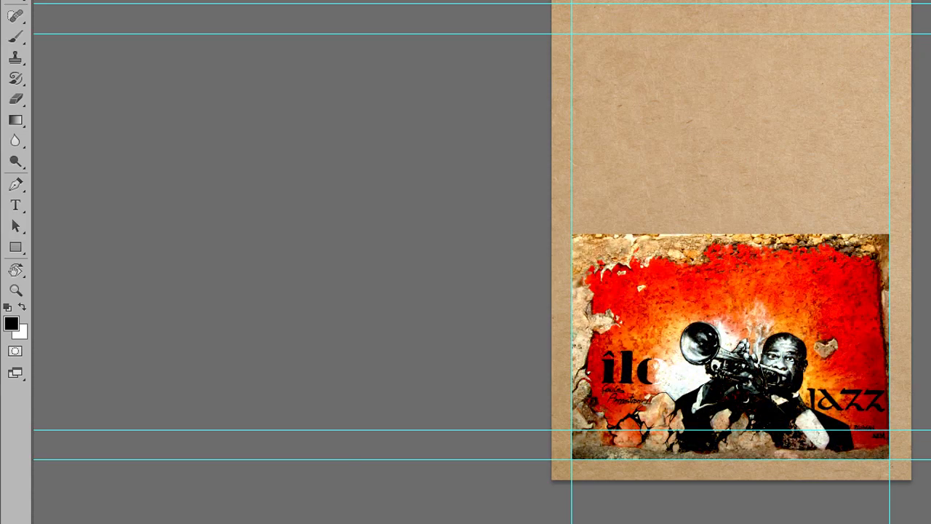
key("shift+plus")
key("shift+plus")
key("shift+plus")
key("shift+plus")
key("shift+plus")
key("shift+plus")
key("shift+plus")
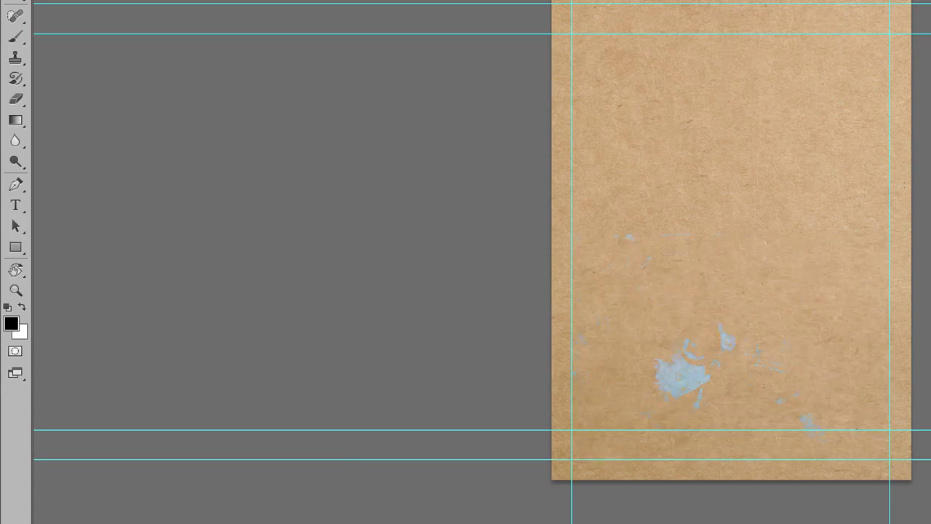
key("shift+plus")
key("shift+plus")
key("shift+plus")
key("shift+plus")
key("shift+plus")
key("shift+plus")
key("shift+plus")
key("shift+plus")
key("shift+plus")
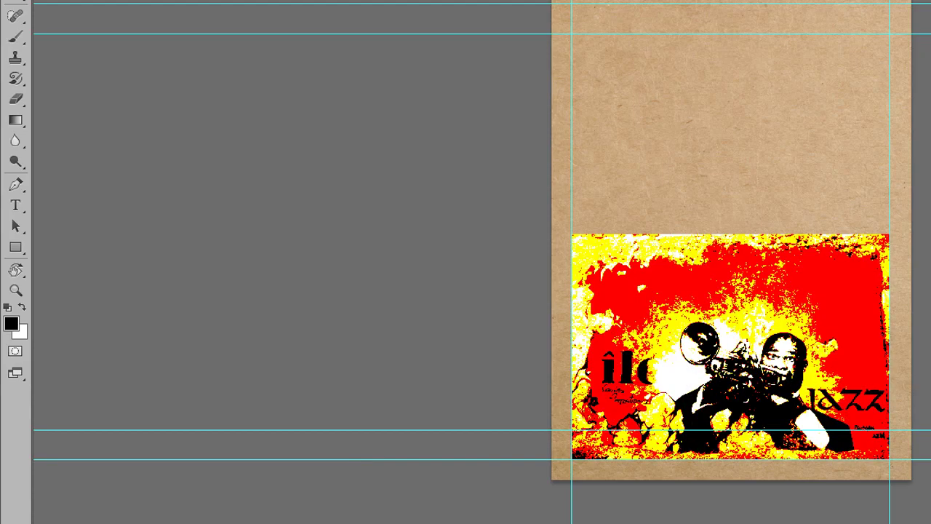
key("shift+plus")
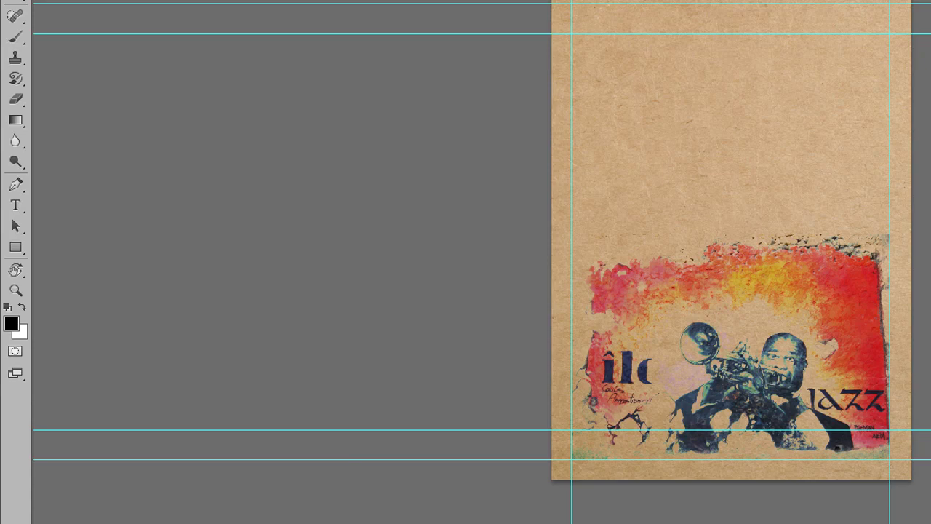
Step: Examine how the mural's paint edges, lettering and lower border blend with the kraft paper texture
scroll(723, 235, "up", 4)
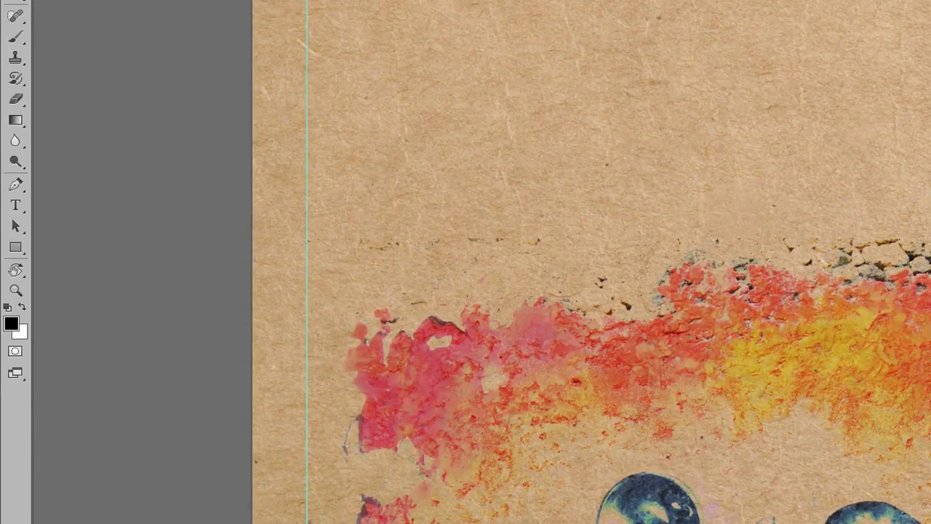
scroll(724, 235, "down", 3)
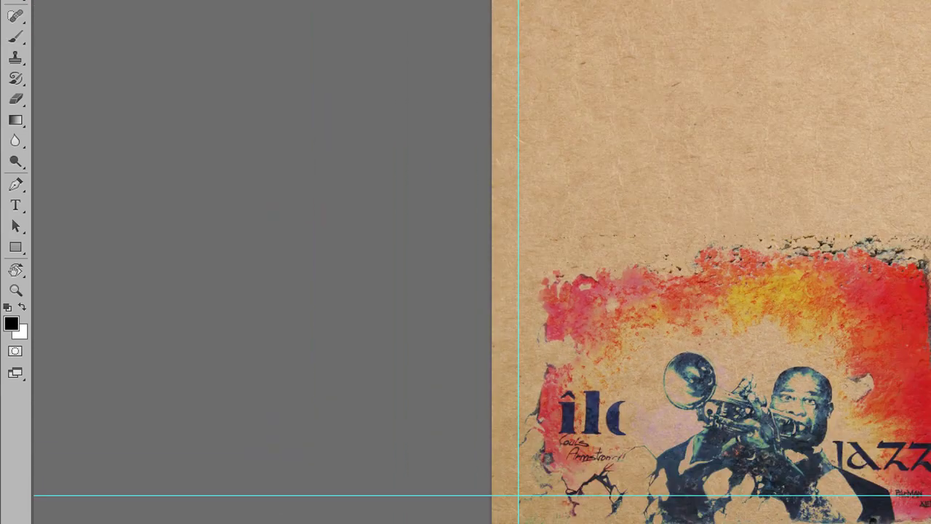
scroll(724, 235, "up", 2)
scroll(902, 347, "down", 3)
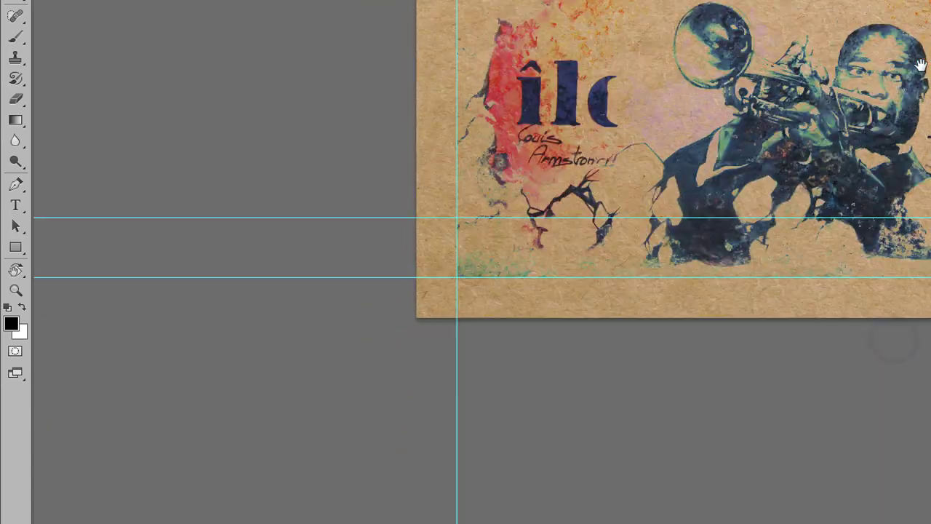
scroll(923, 401, "up", 4)
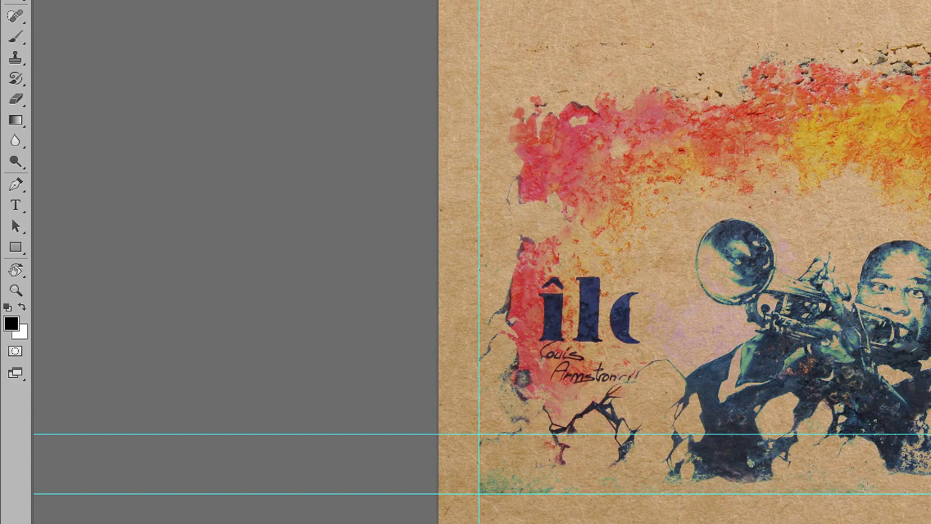
Step: With the Clone Stamp tool, cover the partial third letter of the mural's large dark-blue lettering with clean paper texture
left_click(16, 56)
key("z")
key("s")
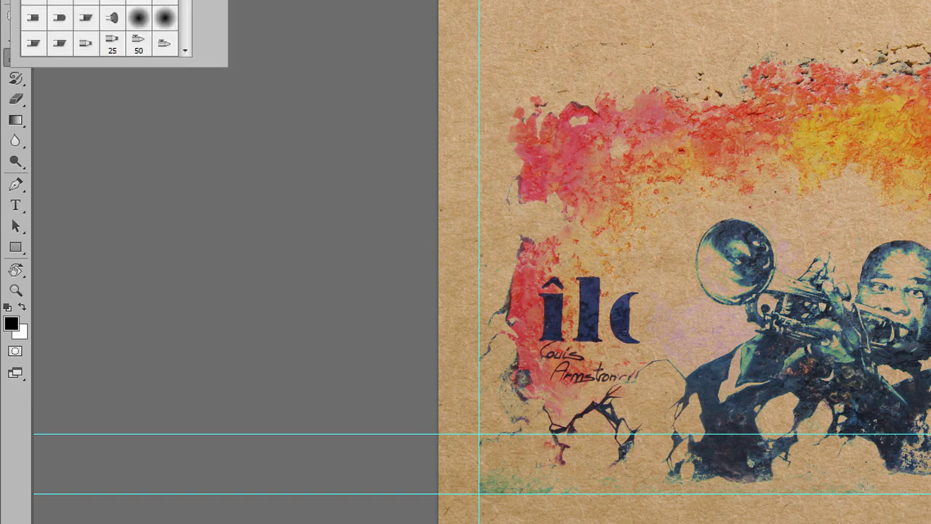
key("Return")
key("Return")
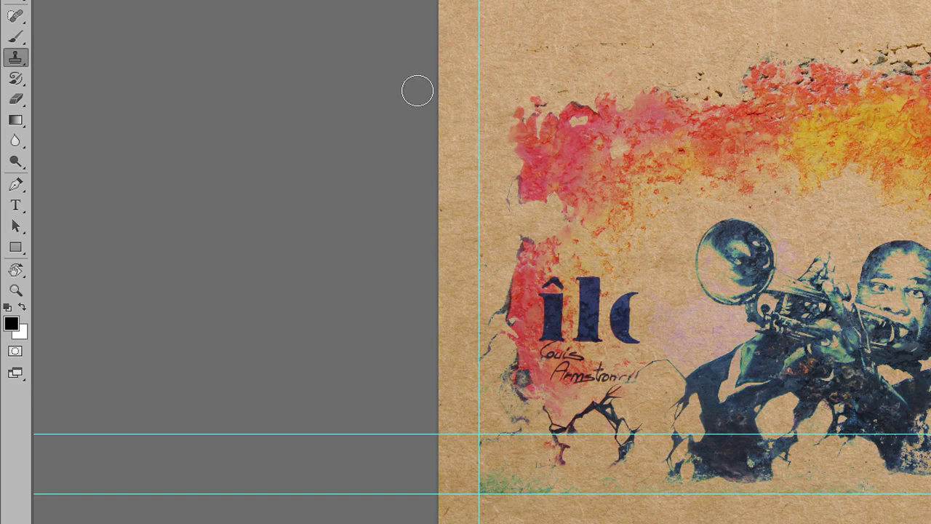
left_click(588, 252)
left_click(648, 243, "alt")
left_click(616, 305)
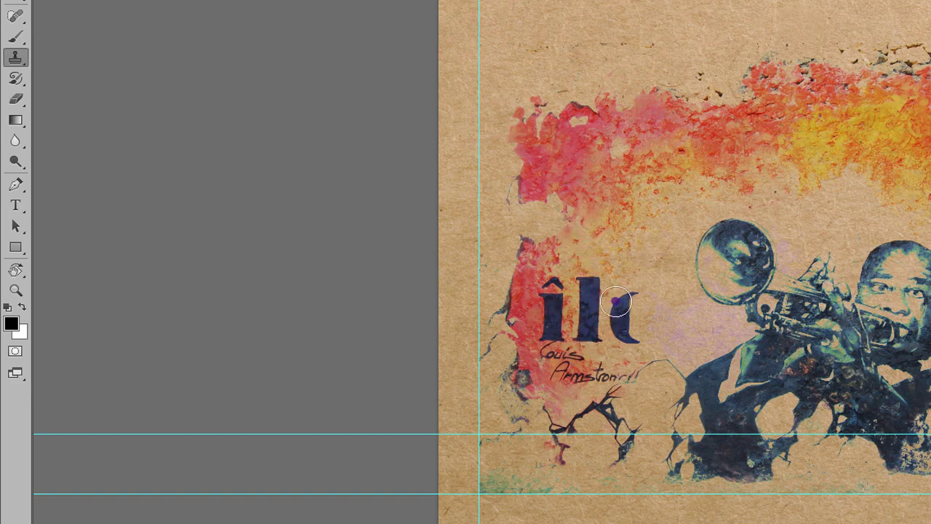
left_click(627, 295)
left_click(648, 266, "alt")
mouse_move(629, 321)
left_mouse_down()
mouse_move(641, 344)
mouse_move(613, 317)
mouse_move(689, 308)
left_mouse_up()
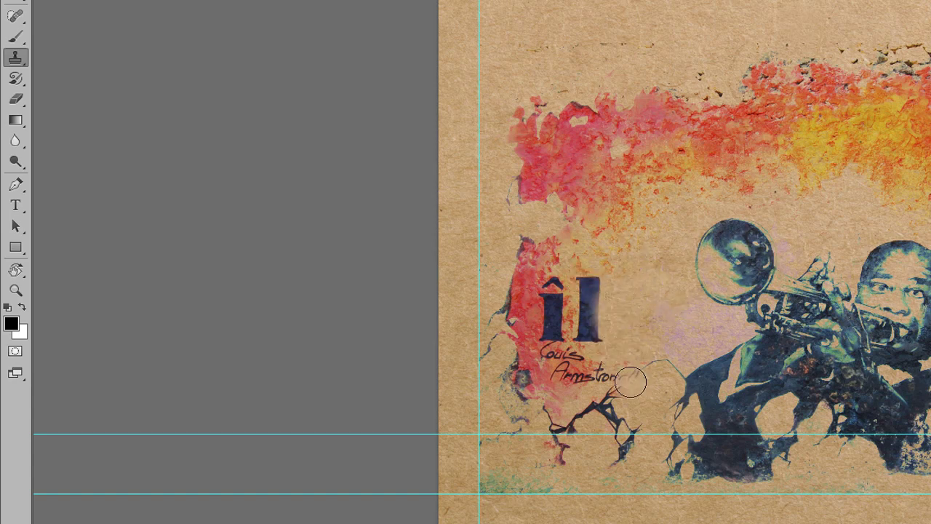
Step: Clone clean paper texture over the green stain at the mural's lower-left corner
left_click(662, 251, "alt")
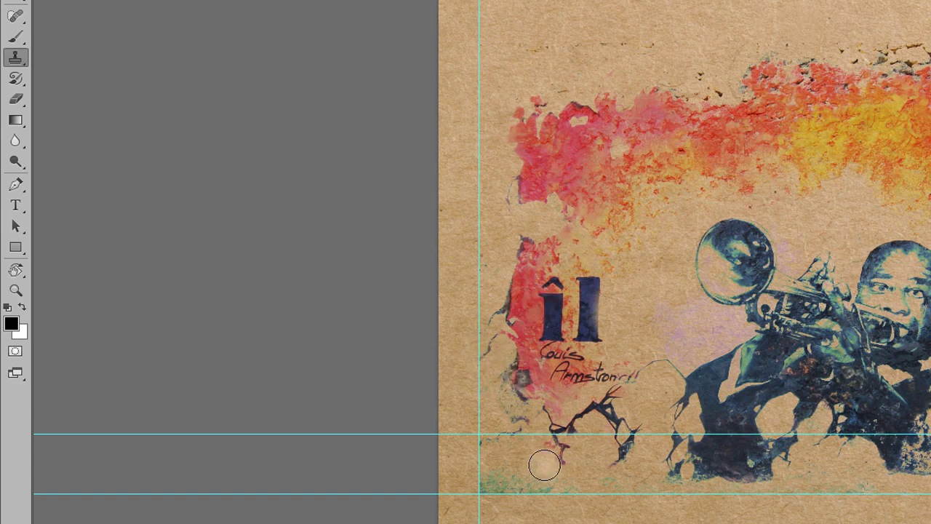
left_click(608, 515, "alt")
mouse_move(563, 500)
left_mouse_down()
mouse_move(505, 503)
mouse_move(486, 476)
mouse_move(503, 494)
left_mouse_up()
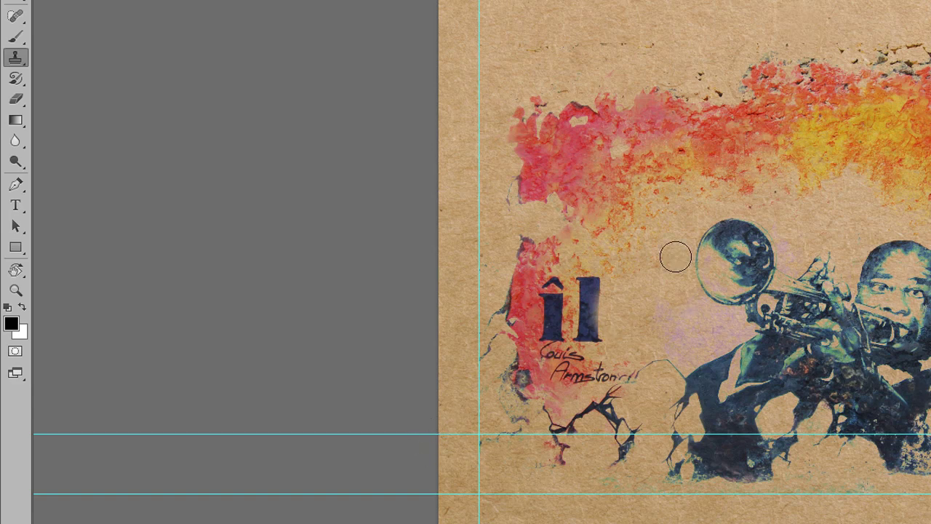
Step: Clone paper texture over the remaining "îl" letters and the handwritten signature beneath them
mouse_move(624, 297)
left_mouse_down()
mouse_move(596, 297)
mouse_move(598, 331)
mouse_move(589, 331)
left_mouse_up()
mouse_move(587, 320)
left_mouse_down()
mouse_move(591, 290)
mouse_move(622, 289)
mouse_move(617, 243)
mouse_move(610, 263)
mouse_move(569, 288)
mouse_move(550, 287)
mouse_move(557, 281)
mouse_move(540, 299)
mouse_move(559, 321)
mouse_move(545, 352)
mouse_move(549, 342)
mouse_move(577, 389)
mouse_move(566, 353)
mouse_move(550, 358)
mouse_move(573, 354)
mouse_move(554, 389)
mouse_move(561, 369)
mouse_move(542, 360)
mouse_move(614, 379)
mouse_move(632, 369)
mouse_move(651, 393)
left_mouse_up()
left_click(593, 312, "alt")
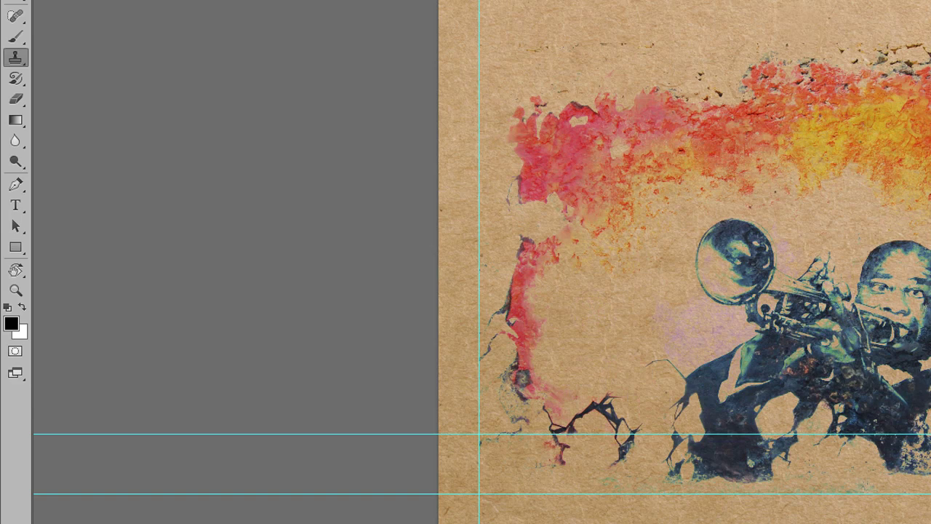
Step: Clone clean paper texture over the lilac patches beside and above the trumpet
left_click(621, 319, "alt")
mouse_move(711, 322)
left_mouse_down()
mouse_move(656, 317)
mouse_move(706, 323)
mouse_move(669, 353)
mouse_move(740, 330)
mouse_move(638, 359)
mouse_move(730, 327)
left_mouse_up()
left_click(671, 326)
left_click(671, 349)
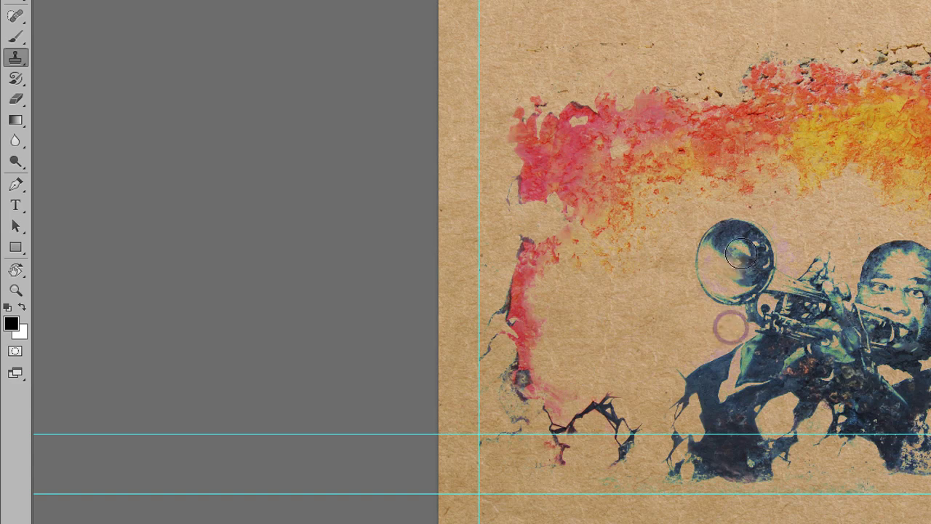
left_click(805, 216, "alt")
left_click(785, 240)
key("ctrl+z")
left_click(793, 246)
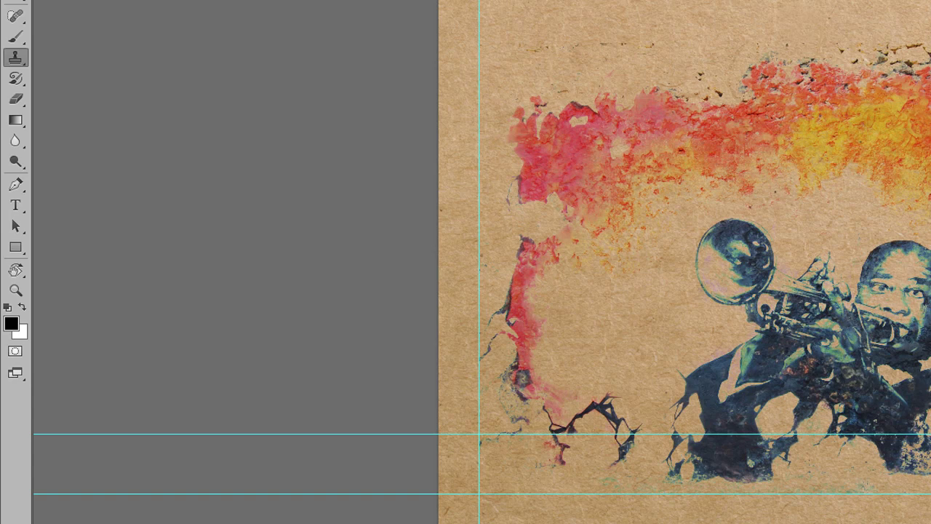
Step: Clone out the stray dark specks and thin marks along the mural's left edge near the margin guide
scroll(482, 262, "up", 1)
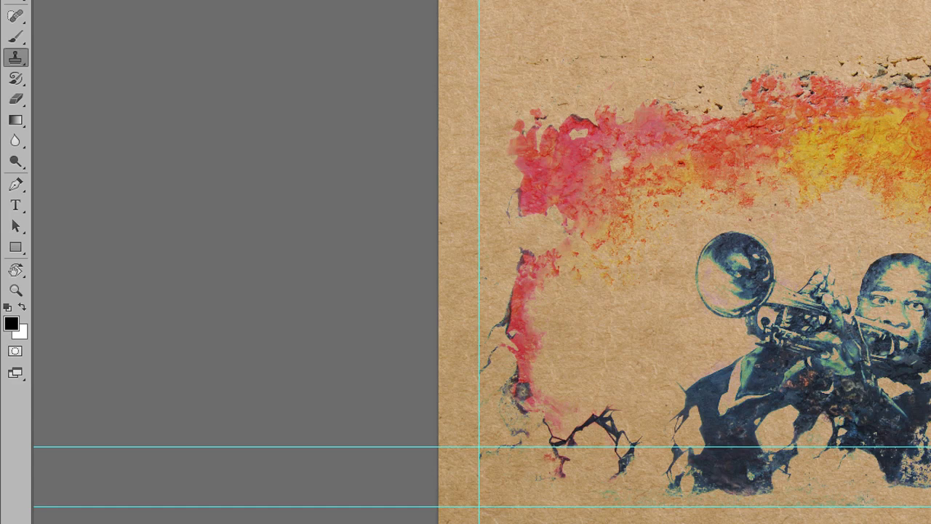
left_click(676, 441, "alt")
scroll(482, 276, "down", 1)
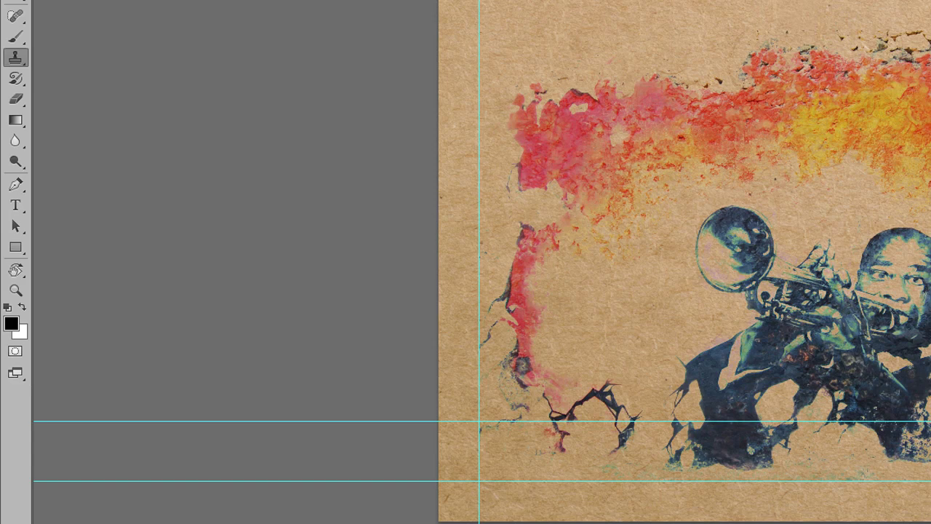
left_click(486, 452, "alt")
left_click(488, 212, "alt")
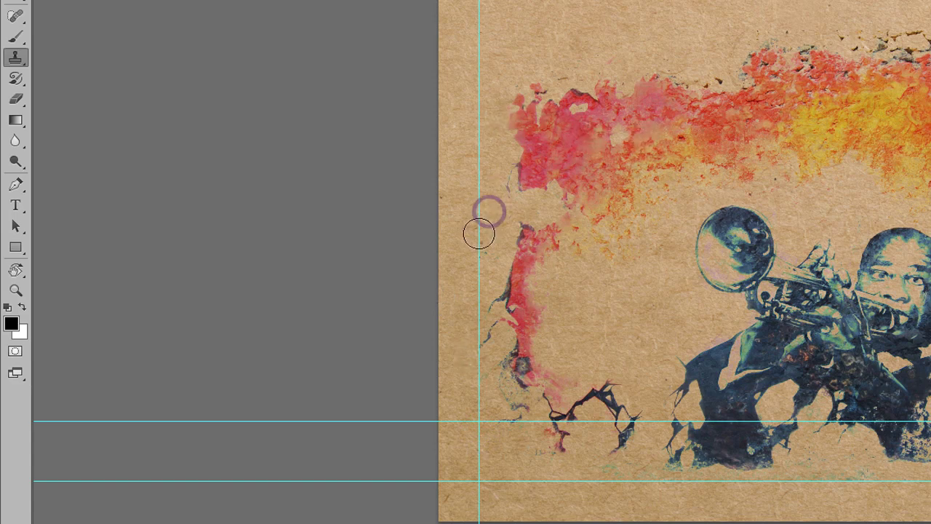
left_click(479, 249)
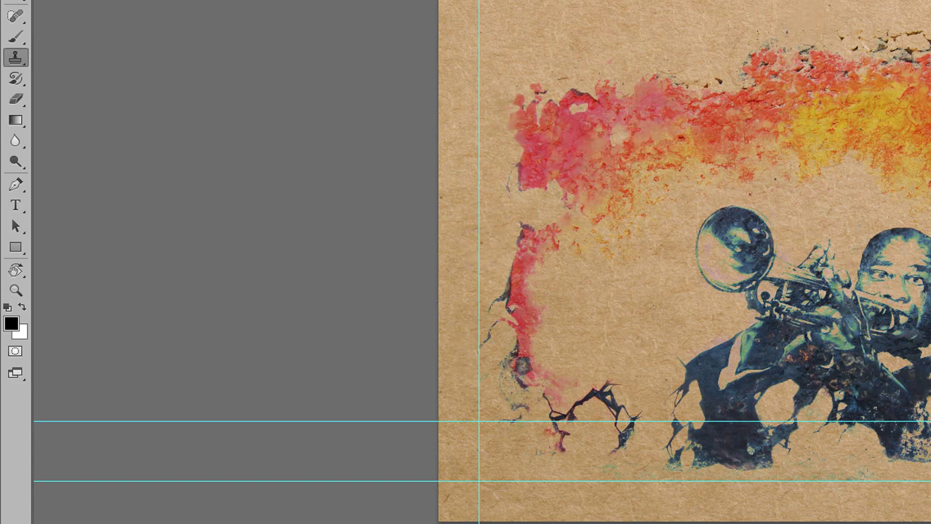
Step: Clone clean paper texture over the stray paint specks between the orange splash and the trumpet bell
scroll(924, 83, "up", 1)
scroll(923, 82, "up", 2)
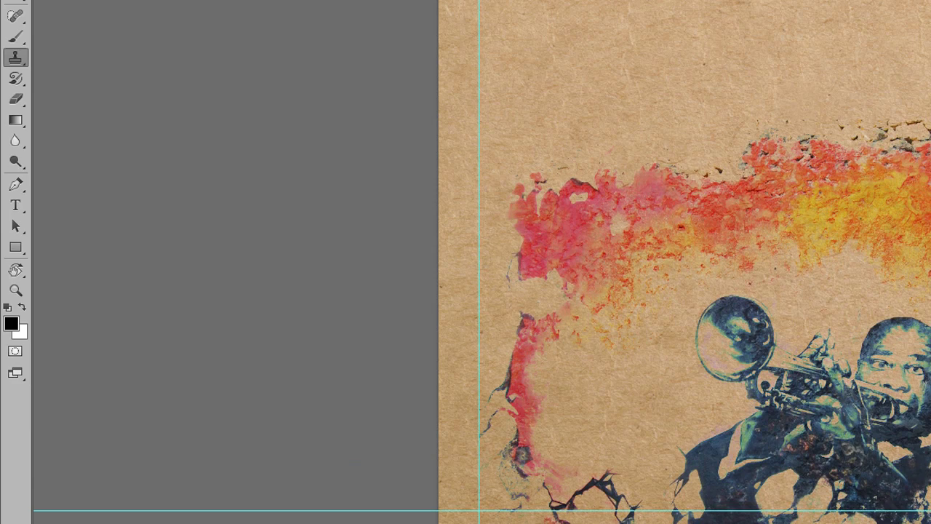
left_click(821, 294, "alt")
left_click(779, 275)
left_click(746, 282)
left_click(779, 269)
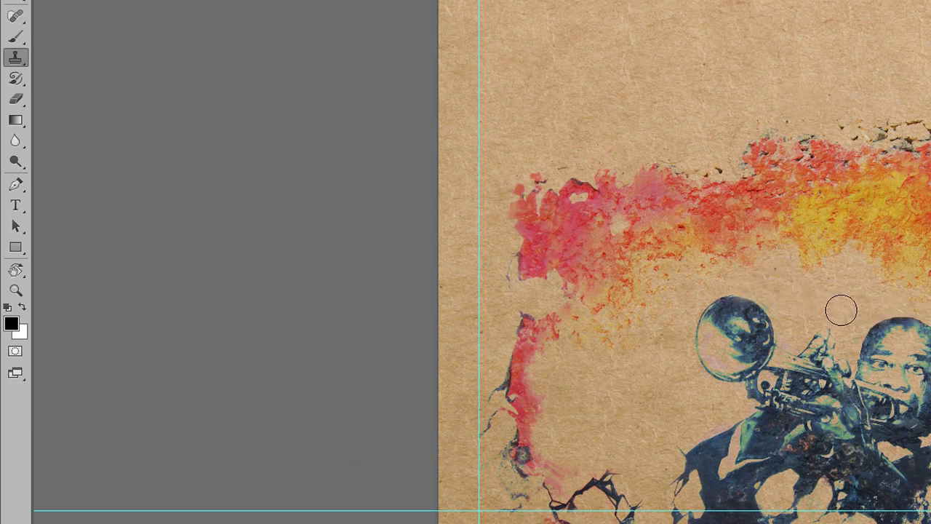
left_click(811, 302, "alt")
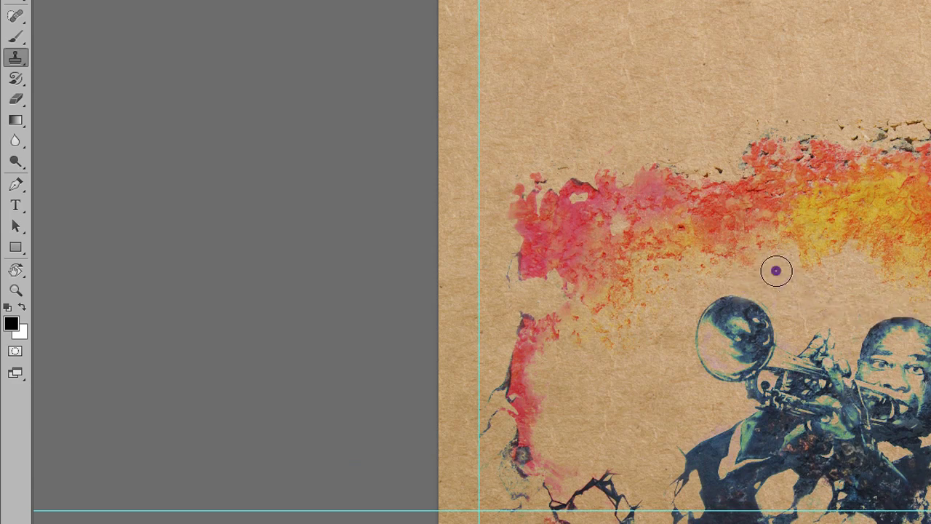
left_click(775, 270)
left_click(819, 269)
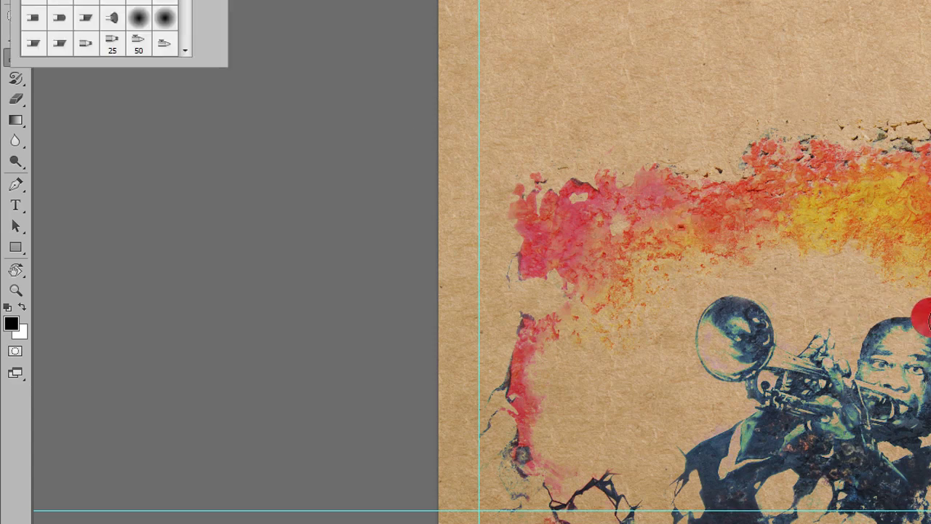
key("Return")
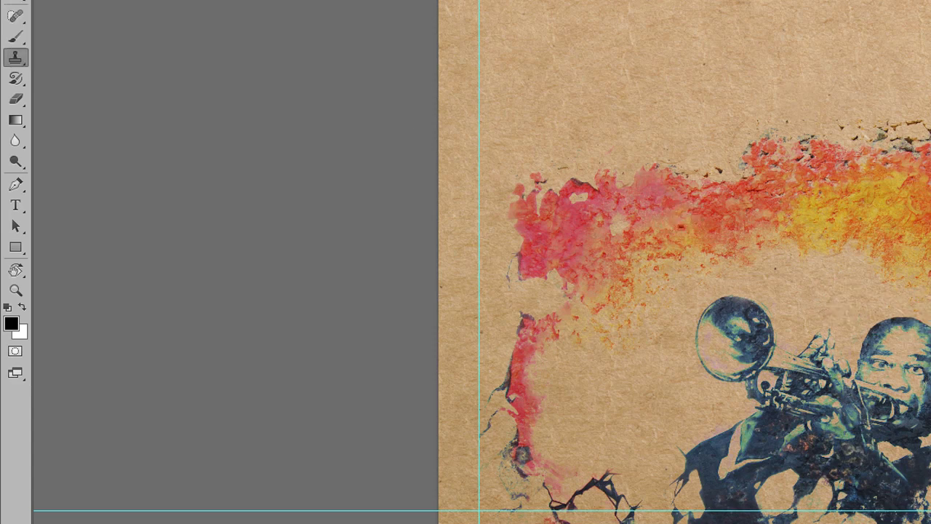